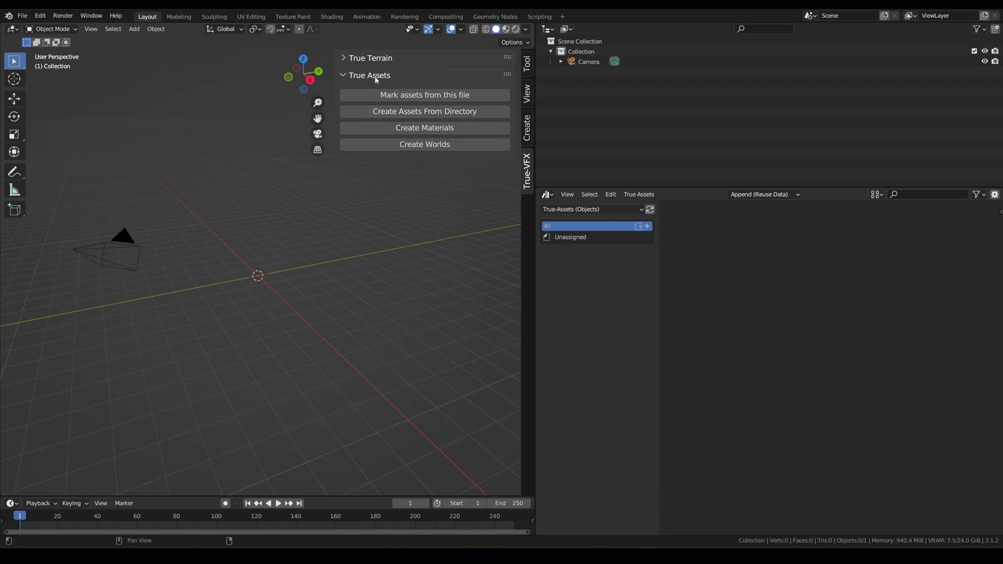
Start Create Assets From Directory and collapse the Recent, System, Volumes and Bookmarks sidebar panels.
{"action": "left_click", "coordinate": [417, 111]}
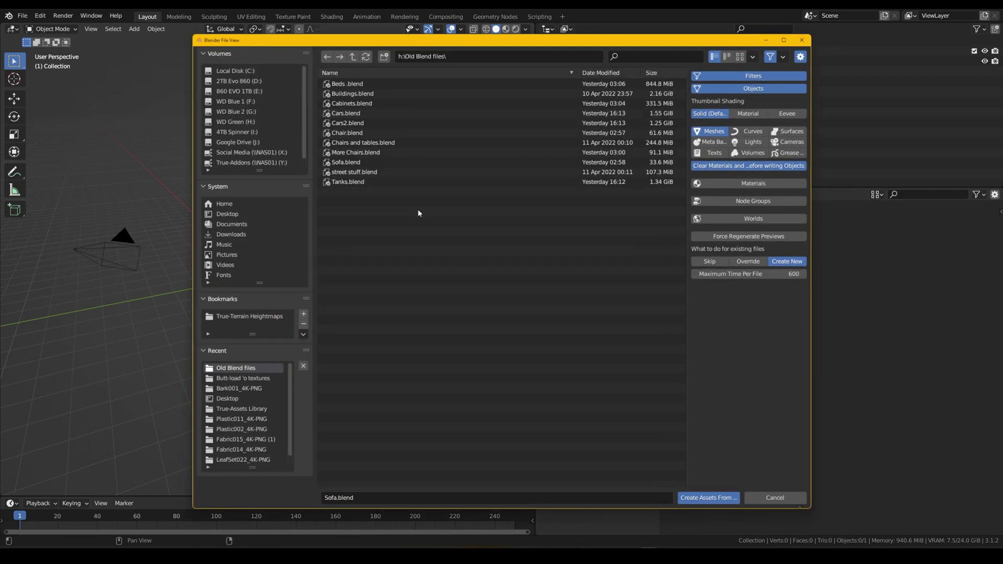
{"action": "left_click", "coordinate": [225, 351]}
{"action": "left_click", "coordinate": [223, 188]}
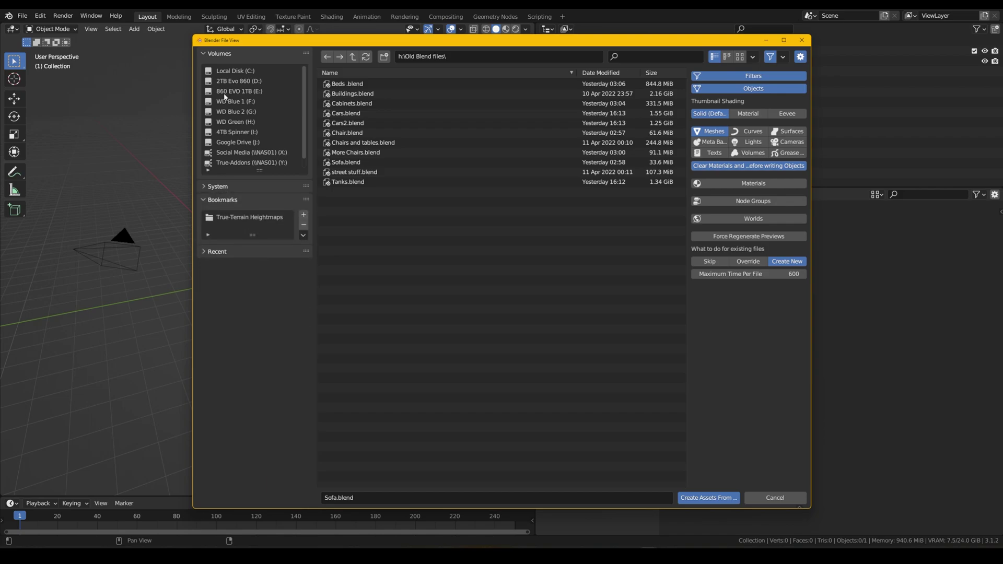
{"action": "left_click", "coordinate": [225, 54]}
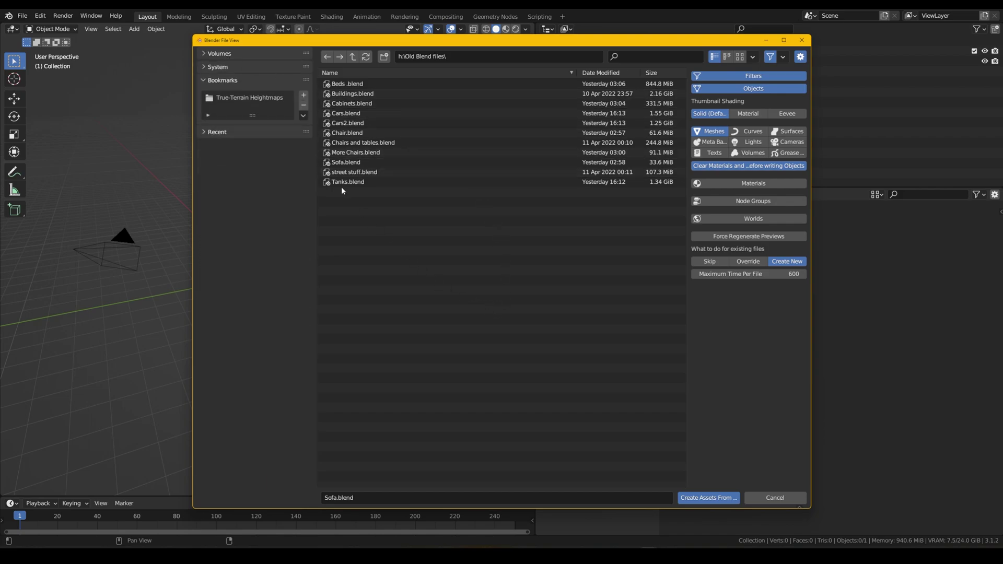
{"action": "left_click", "coordinate": [230, 80]}
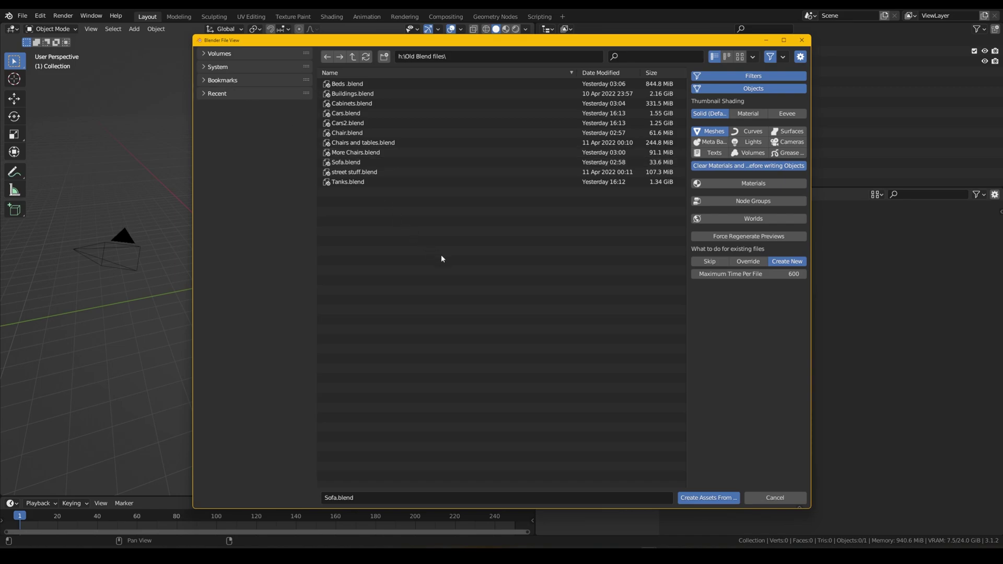
{"action": "left_click_drag", "start_coordinate": [436, 257], "coordinate": [427, 236]}
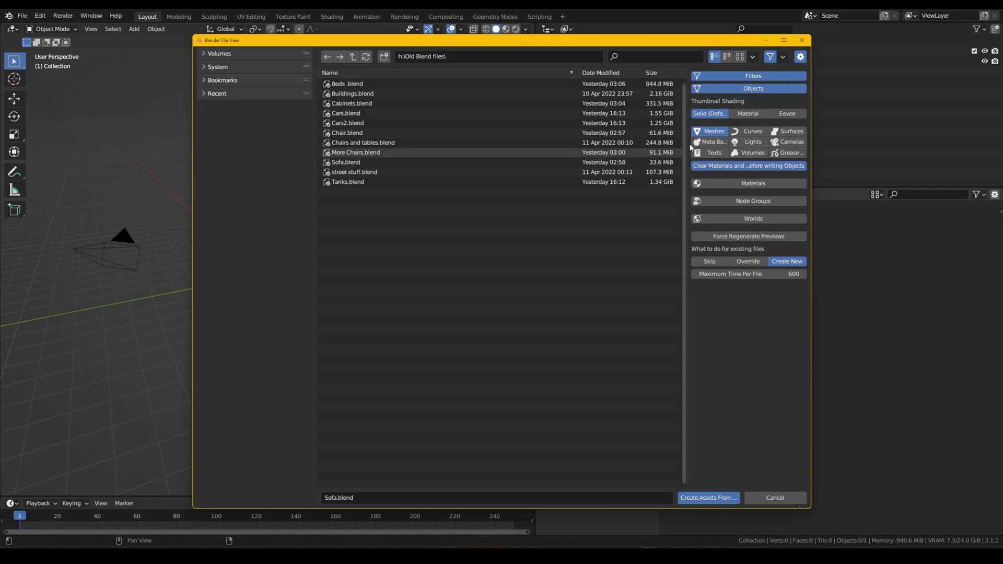
Widen the options panel and keep only Meshes, leaving Materials, Node Groups and Worlds off.
{"action": "left_click_drag", "start_coordinate": [688, 146], "coordinate": [611, 144]}
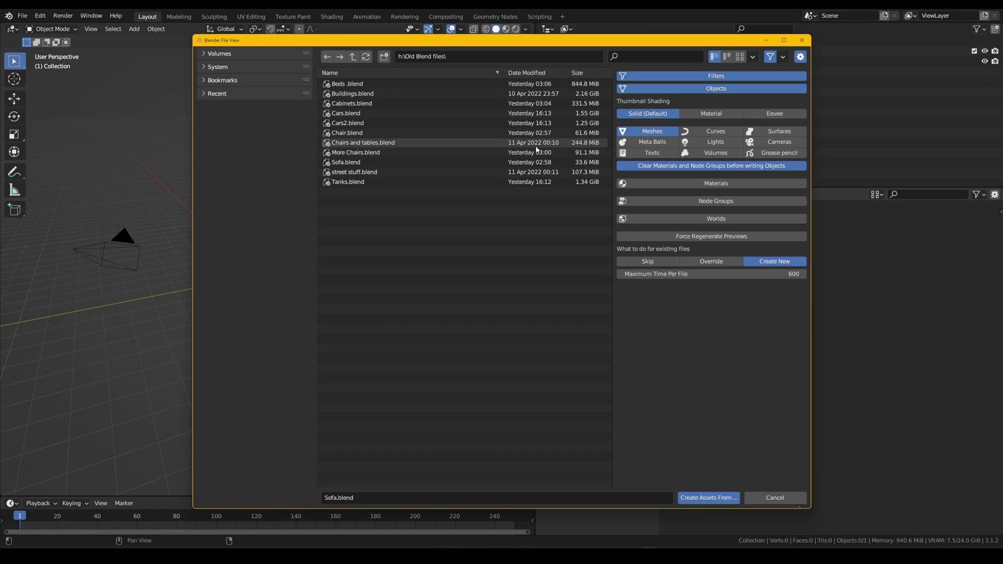
{"action": "left_click", "coordinate": [661, 186]}
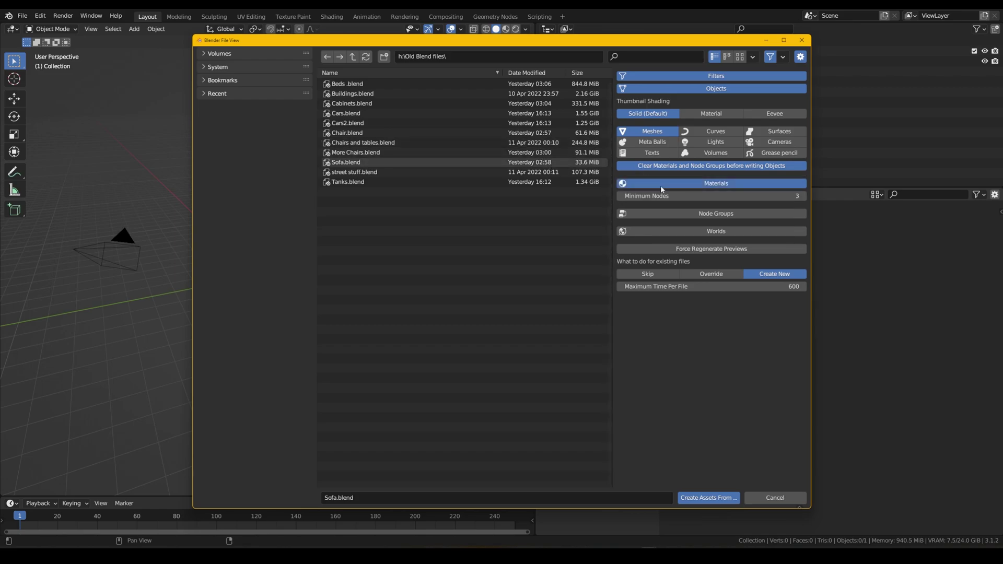
{"action": "left_click", "coordinate": [700, 184]}
{"action": "left_click", "coordinate": [704, 203]}
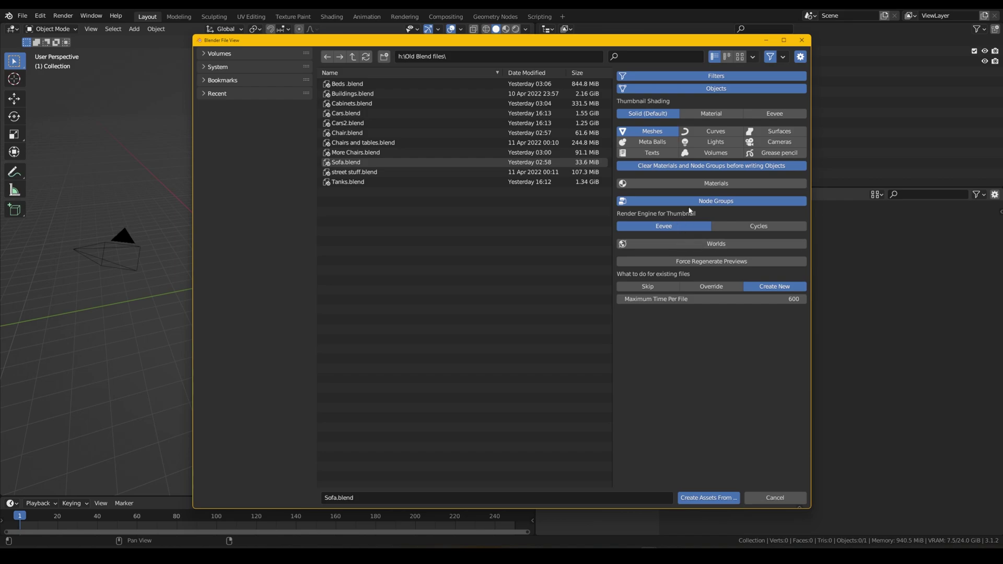
{"action": "left_click", "coordinate": [693, 206]}
{"action": "left_click", "coordinate": [697, 219]}
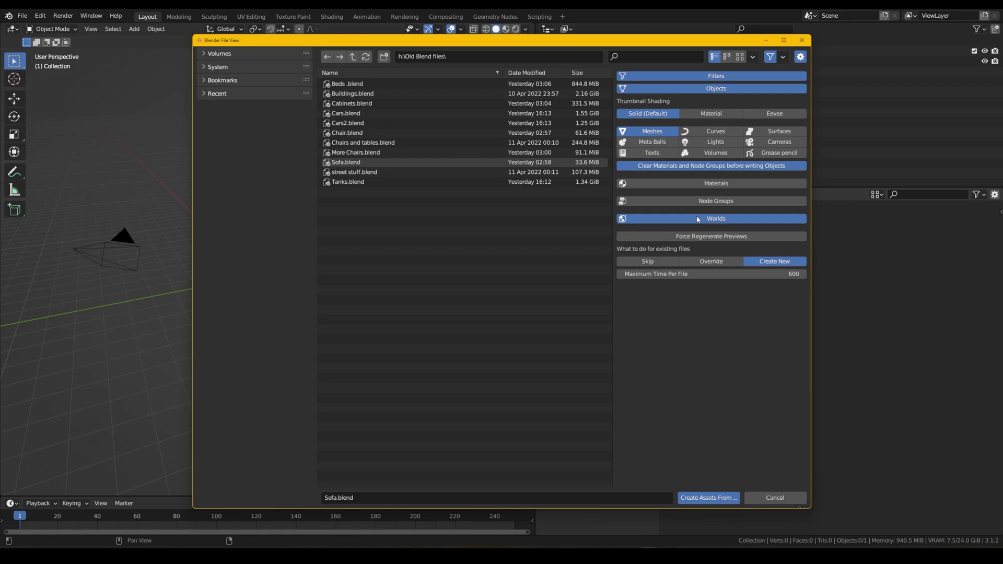
{"action": "left_click", "coordinate": [698, 219]}
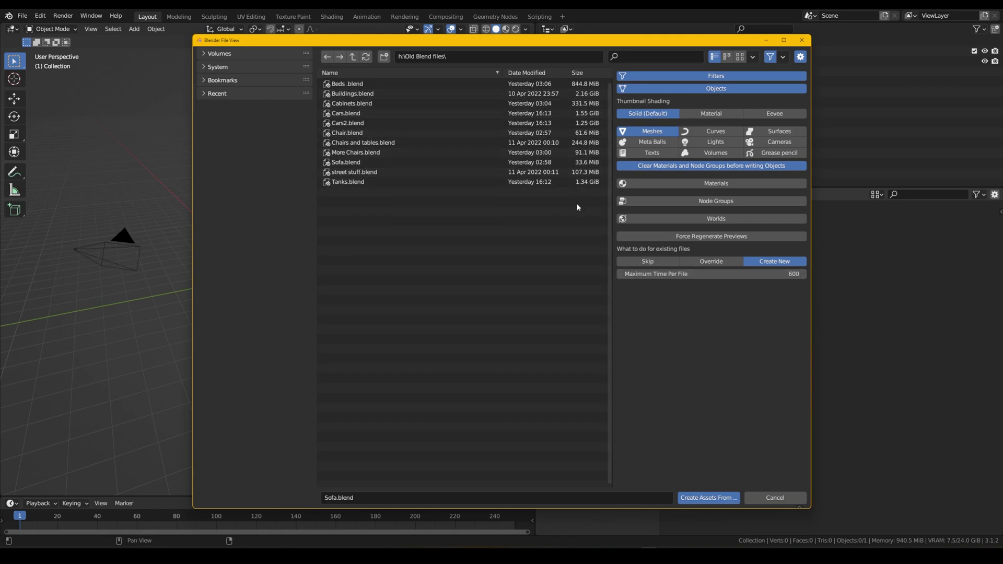
Change Maximum Time Per File from 600 to 300.
{"action": "left_click", "coordinate": [716, 275]}
{"action": "type", "text": "300"}
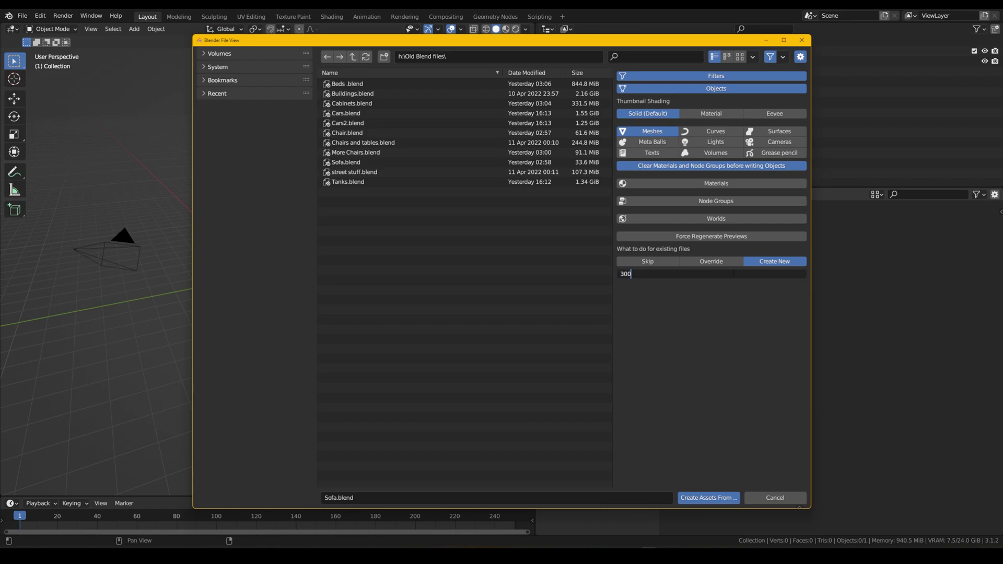
{"action": "key", "text": "Return"}
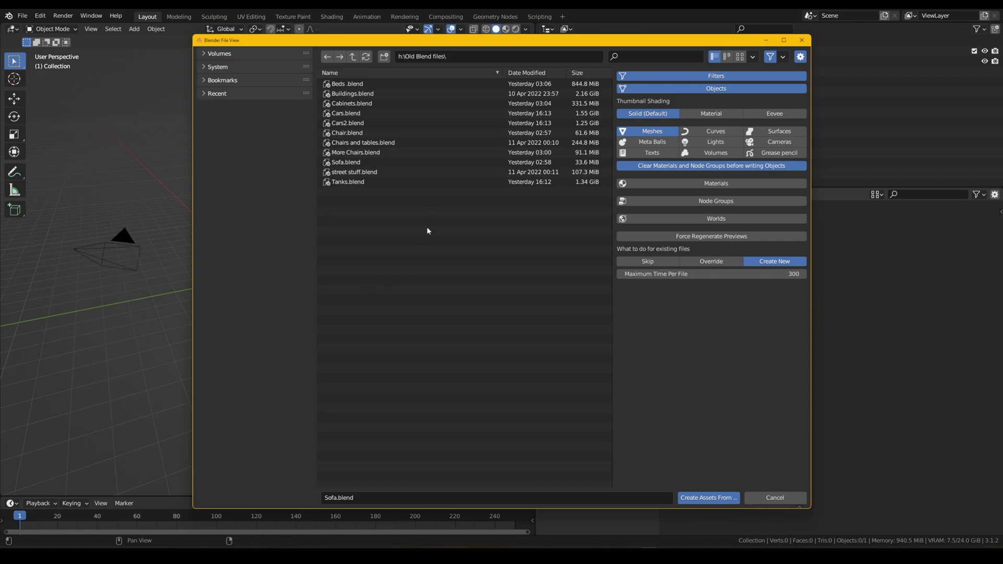
{"action": "left_click_drag", "start_coordinate": [431, 259], "coordinate": [355, 85]}
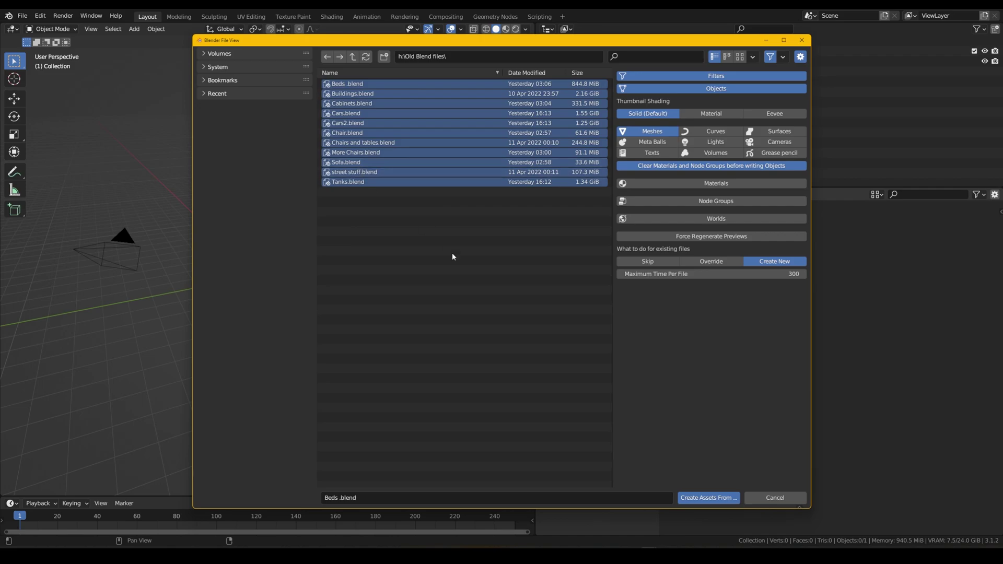
{"action": "left_click", "coordinate": [443, 210]}
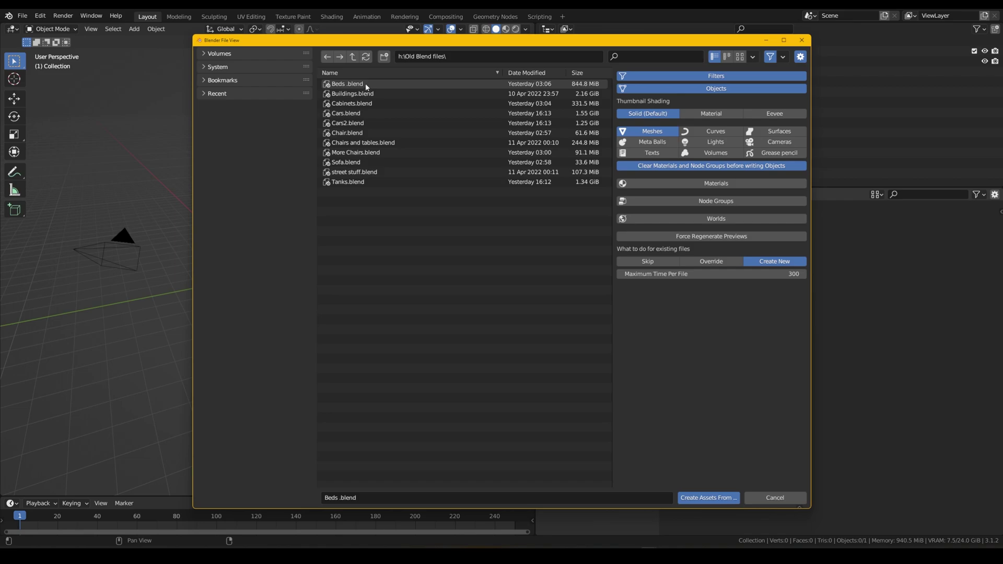
{"action": "left_click_drag", "start_coordinate": [378, 205], "coordinate": [362, 148]}
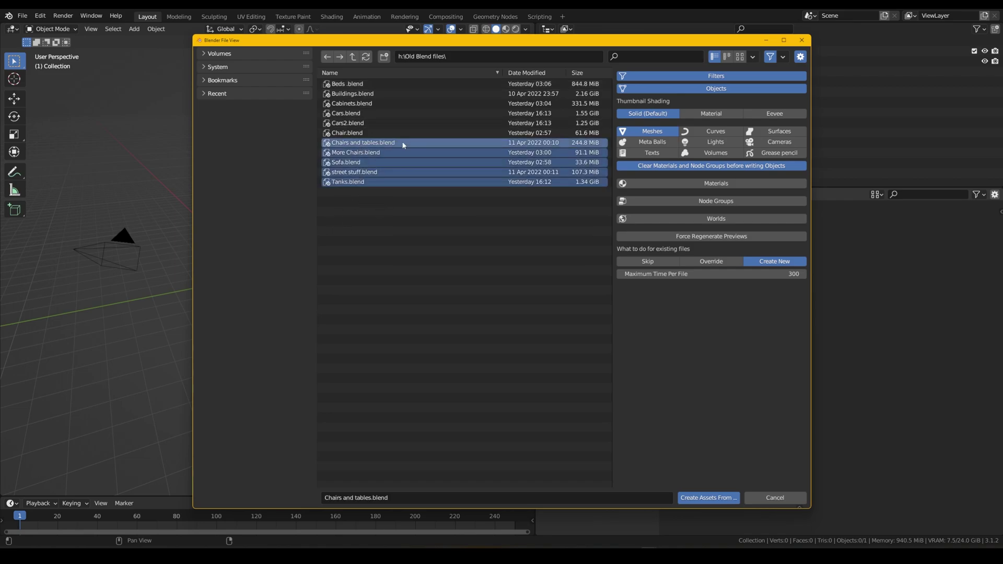
{"action": "left_click", "coordinate": [412, 220]}
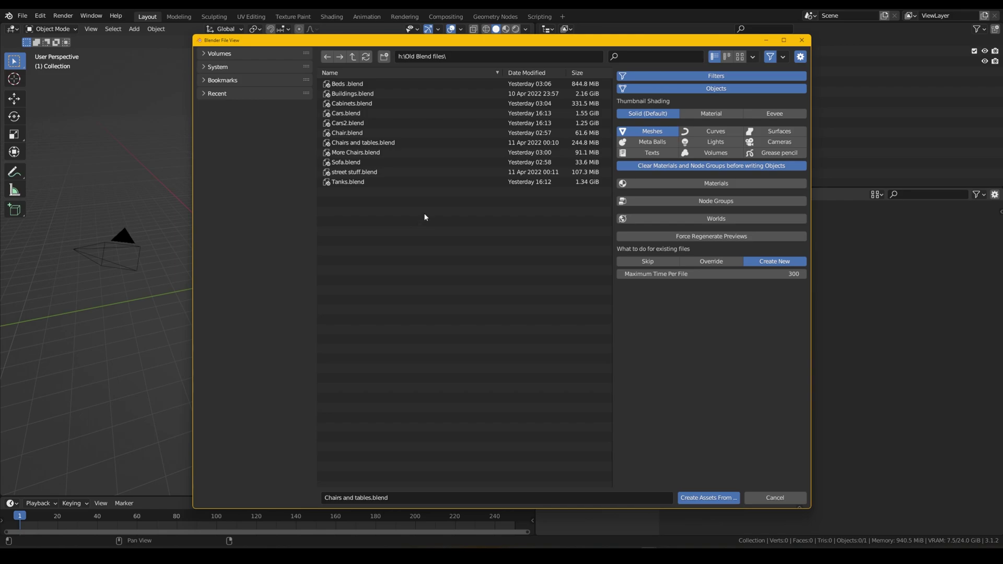
{"action": "left_click", "coordinate": [377, 85]}
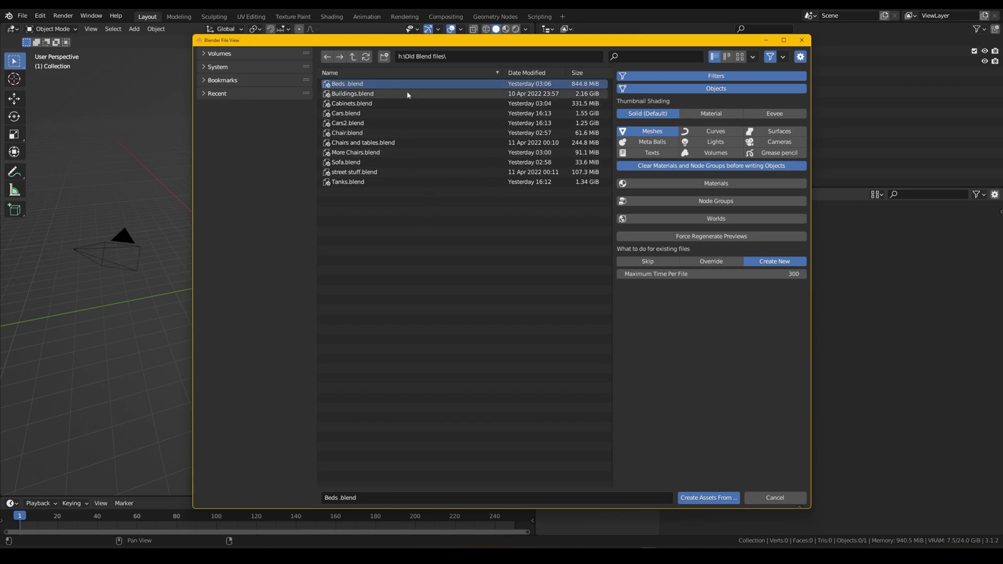
{"action": "left_click", "coordinate": [448, 242]}
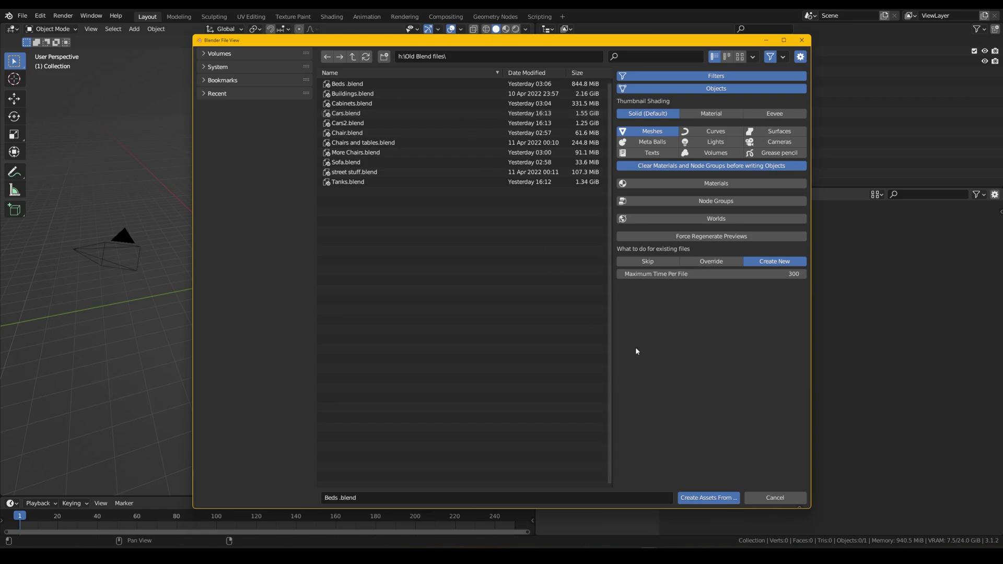
Generate object assets from the folder, refresh the library, and start dragging chair G-_555672 into the scene.
{"action": "left_click", "coordinate": [715, 497]}
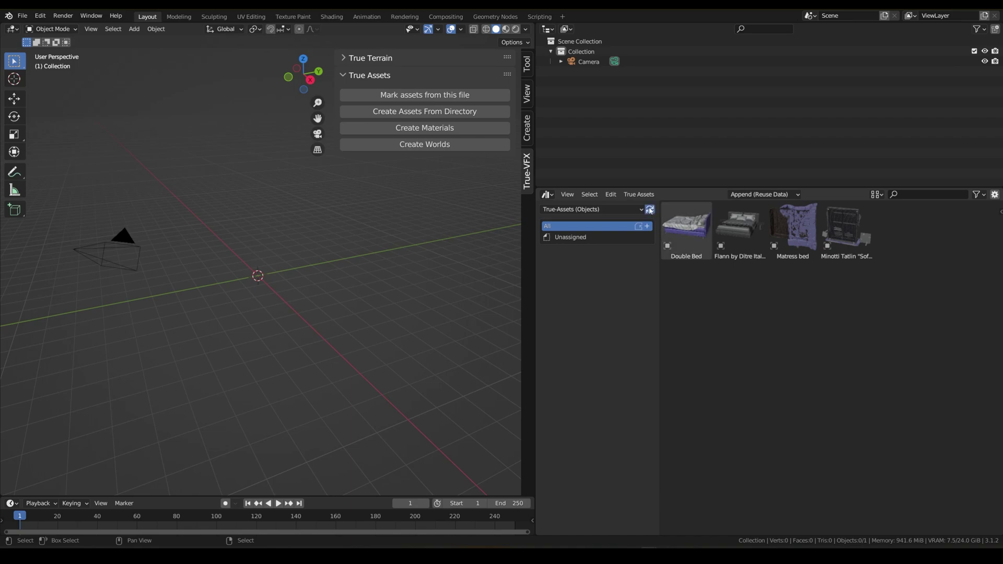
{"action": "left_click", "coordinate": [650, 210]}
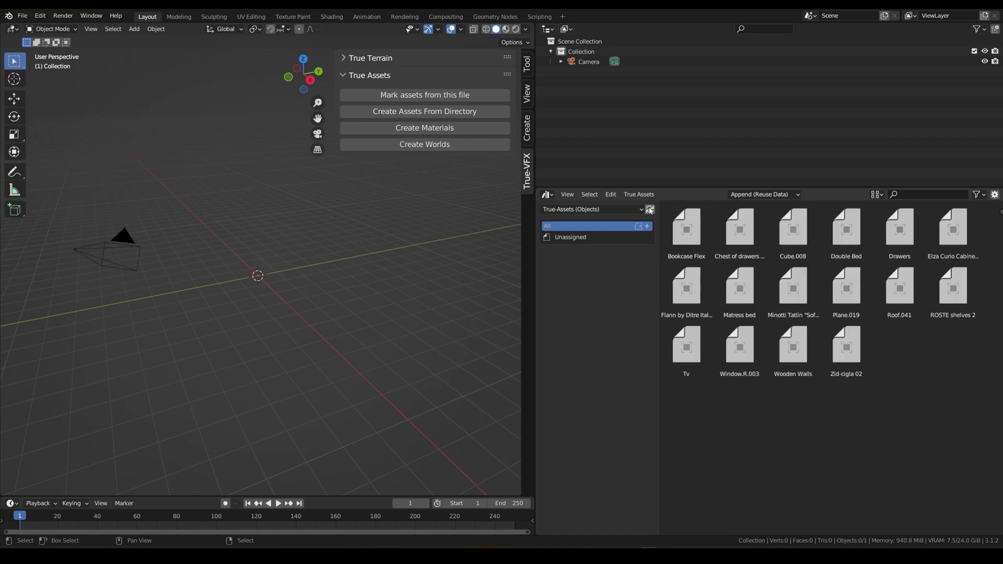
{"action": "scroll", "coordinate": [762, 267], "scroll_direction": "down", "scroll_amount": 2}
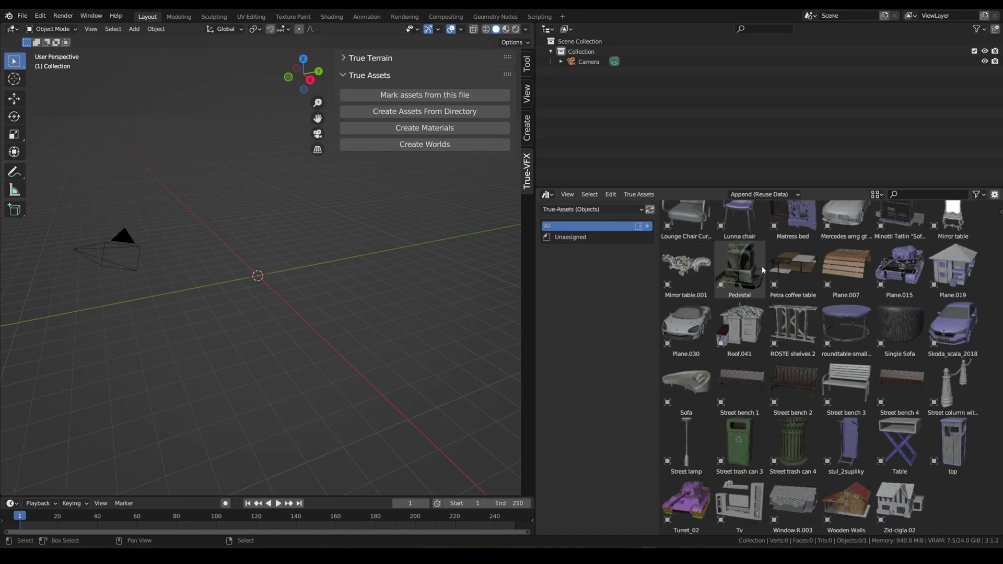
{"action": "scroll", "coordinate": [762, 265], "scroll_direction": "up", "scroll_amount": 5}
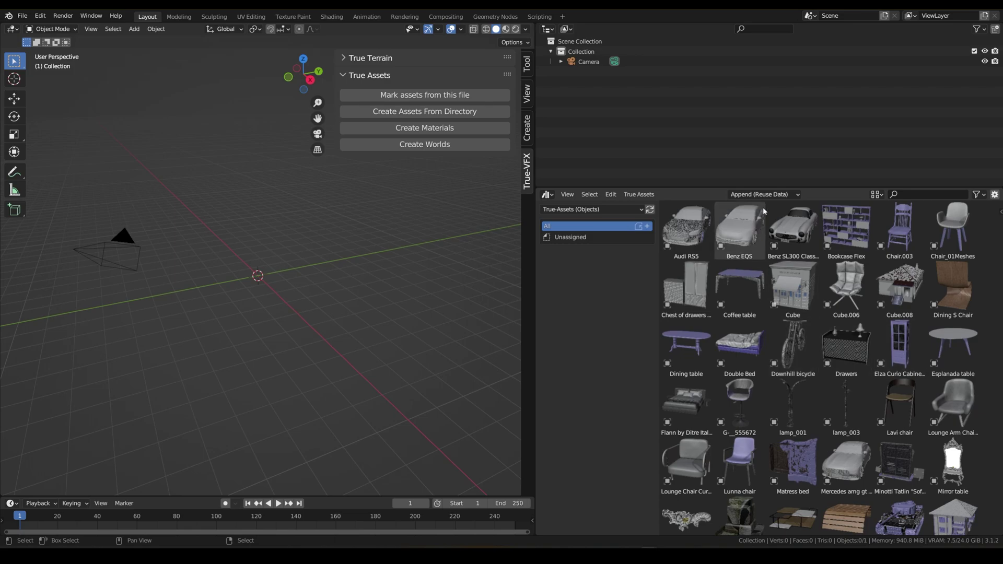
{"action": "scroll", "coordinate": [740, 308], "scroll_direction": "down", "scroll_amount": 3}
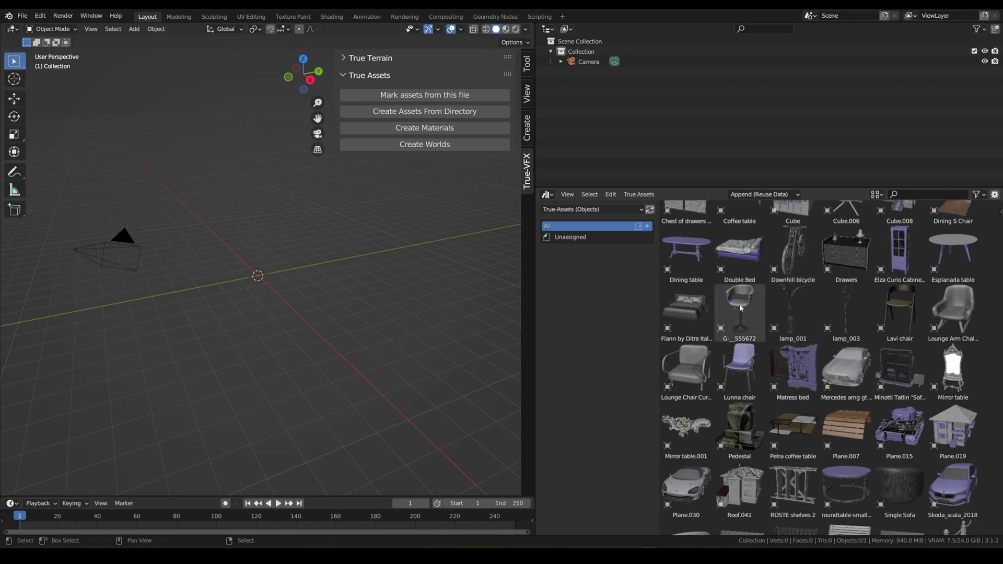
{"action": "left_click_drag", "start_coordinate": [739, 308], "coordinate": [323, 297]}
Drop chair G-_555672 into the scene, switch to Rendered shading, and frame and orbit it.
{"action": "mouse_move", "coordinate": [322, 298]}
{"action": "middle_mouse_down"}
{"action": "mouse_move", "coordinate": [334, 296]}
{"action": "mouse_move", "coordinate": [325, 293]}
{"action": "middle_mouse_up"}
{"action": "key", "text": "z"}
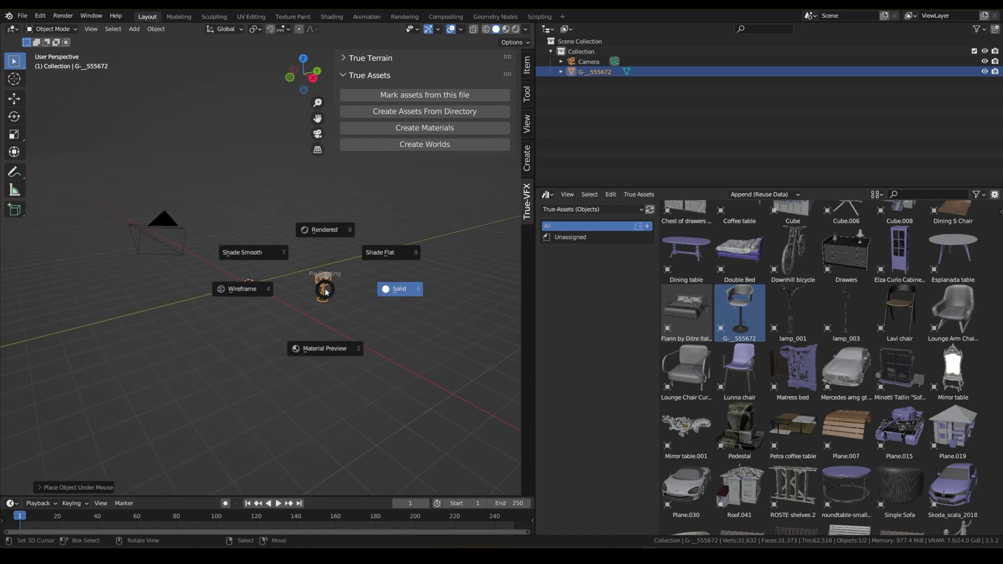
{"action": "left_click", "coordinate": [324, 249]}
{"action": "key", "text": "KP_Decimal"}
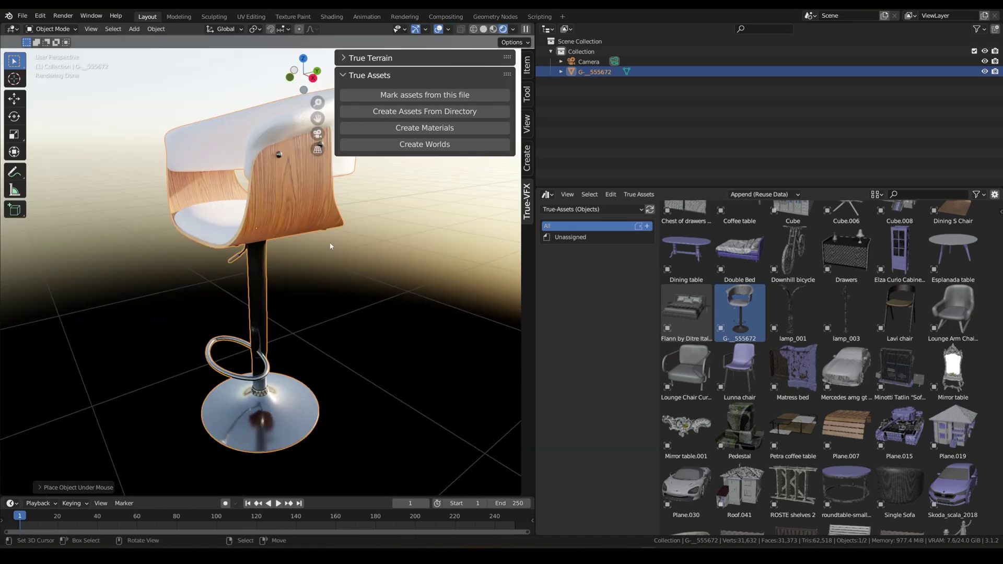
{"action": "middle_click_drag", "start_coordinate": [324, 248], "coordinate": [382, 282]}
Switch the asset browser to True-Assets (Materials) and delete the placed bar stool.
{"action": "left_click", "coordinate": [579, 210]}
{"action": "left_click", "coordinate": [600, 247]}
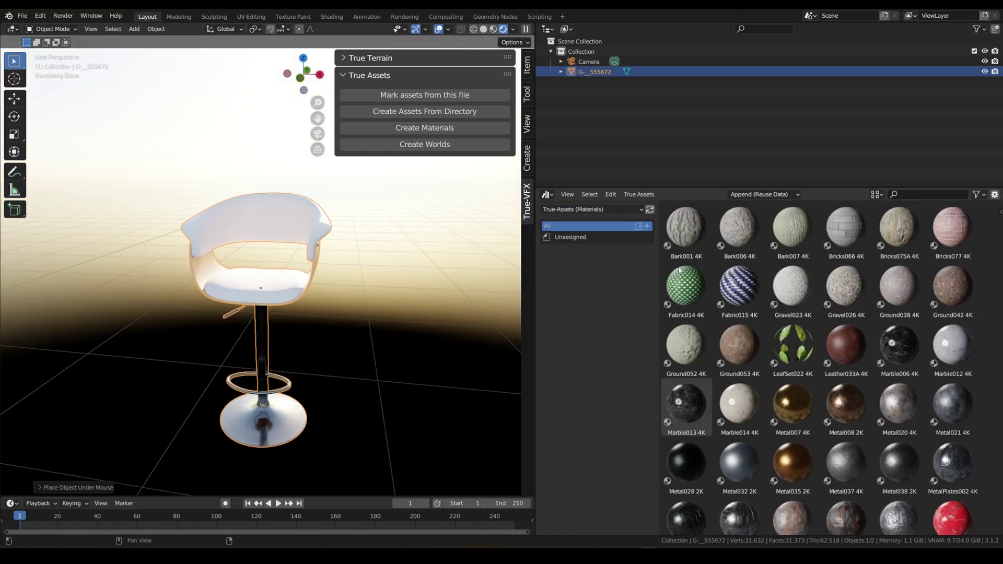
{"action": "scroll", "coordinate": [797, 299], "scroll_direction": "down", "scroll_amount": 1}
{"action": "scroll", "coordinate": [797, 299], "scroll_direction": "up", "scroll_amount": 5}
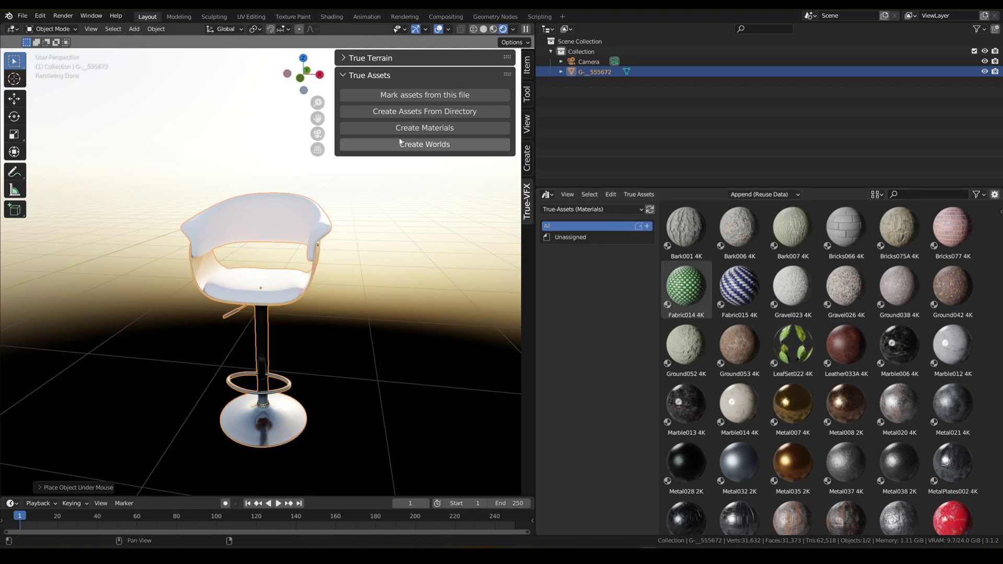
{"action": "middle_click_drag", "start_coordinate": [413, 255], "coordinate": [332, 285]}
{"action": "key", "text": "Delete"}
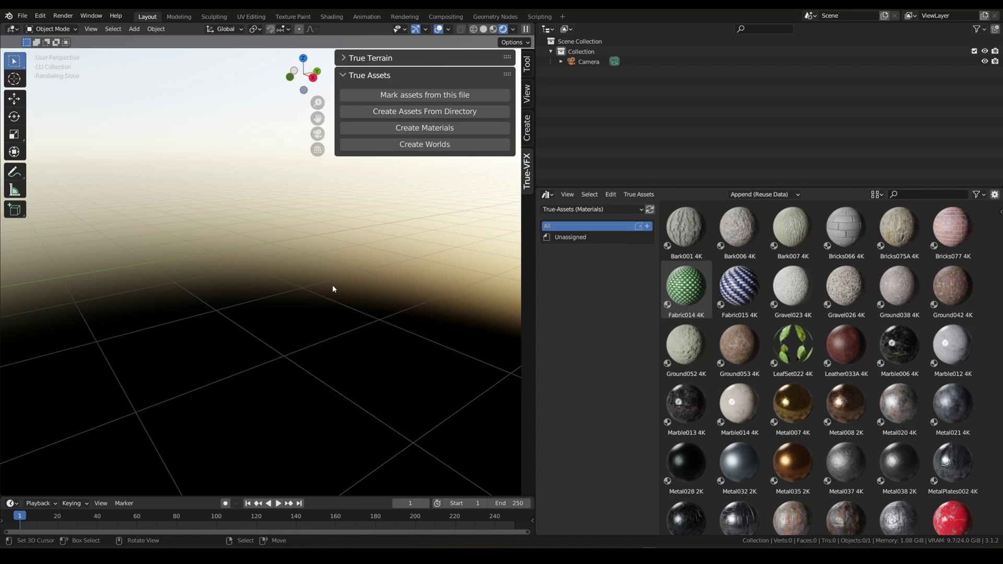